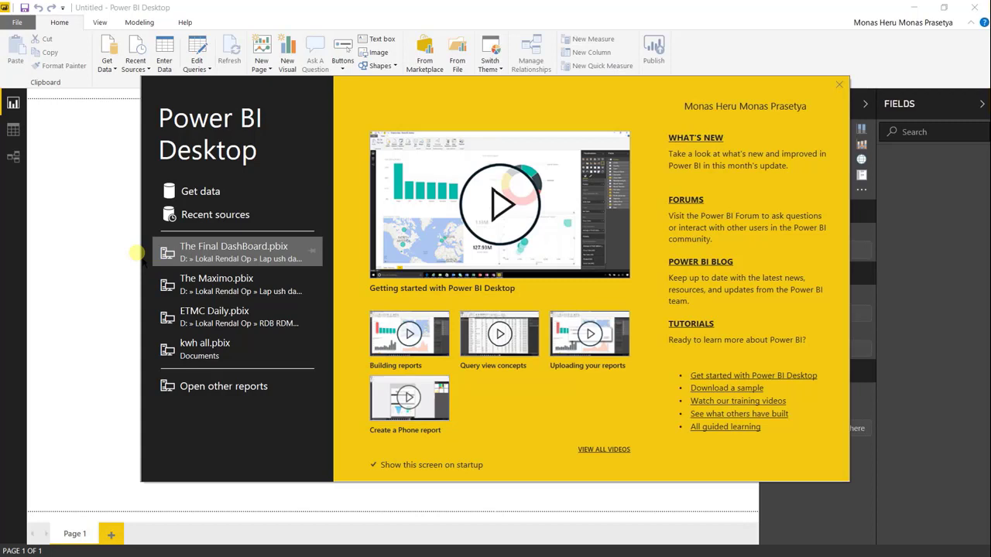
Connect to the Excel workbook Data Dummy untuk PBI.xlsx in Documents through Get data.
click(215, 198)
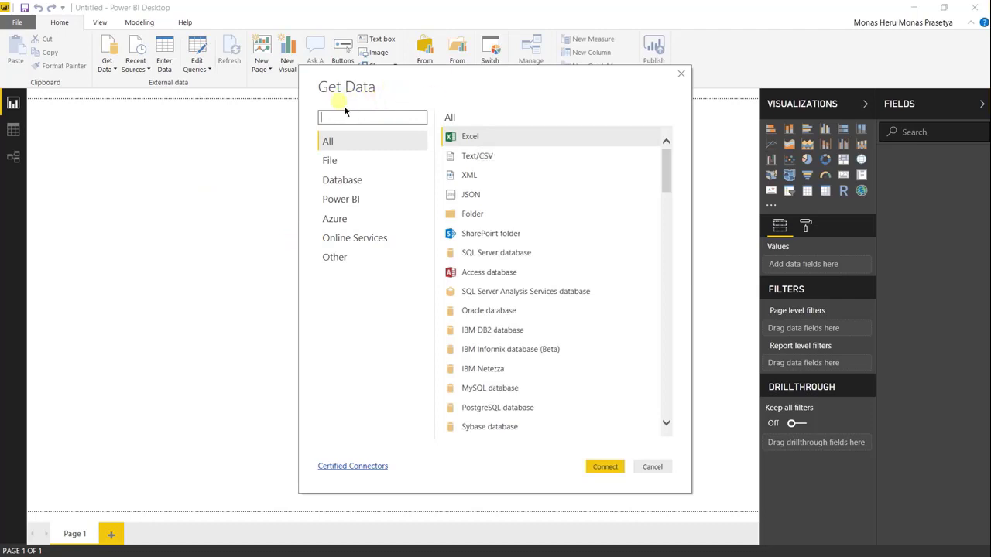
click(489, 141)
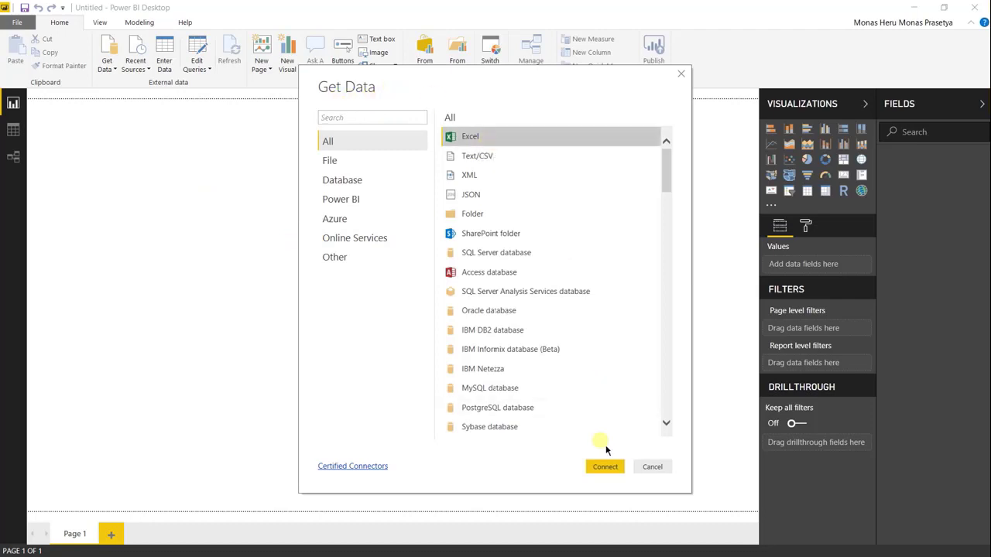
click(605, 467)
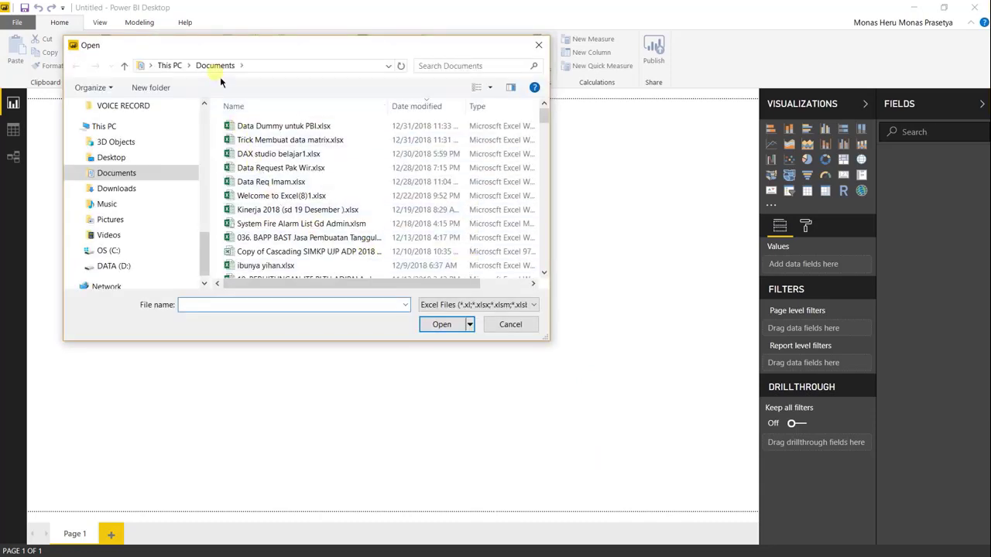
click(277, 129)
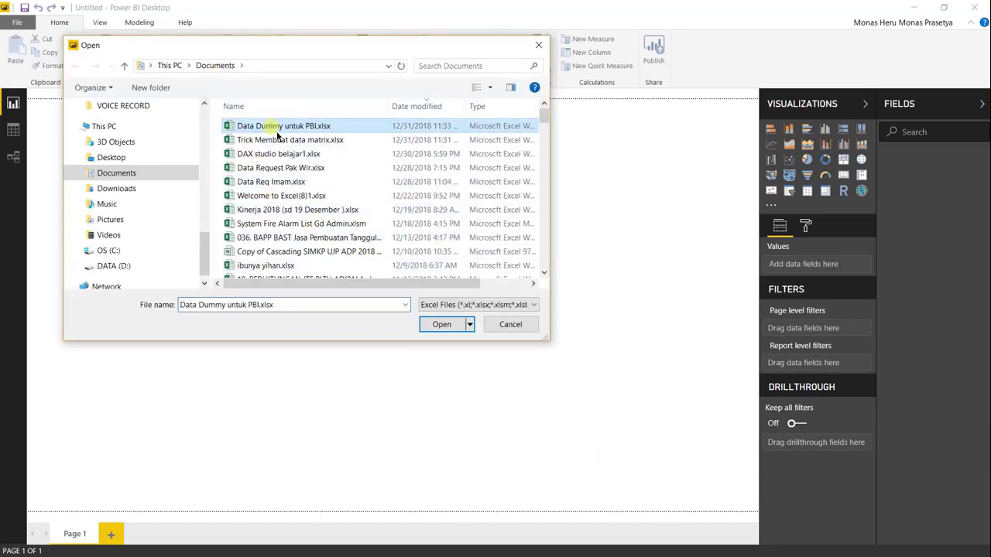
click(432, 333)
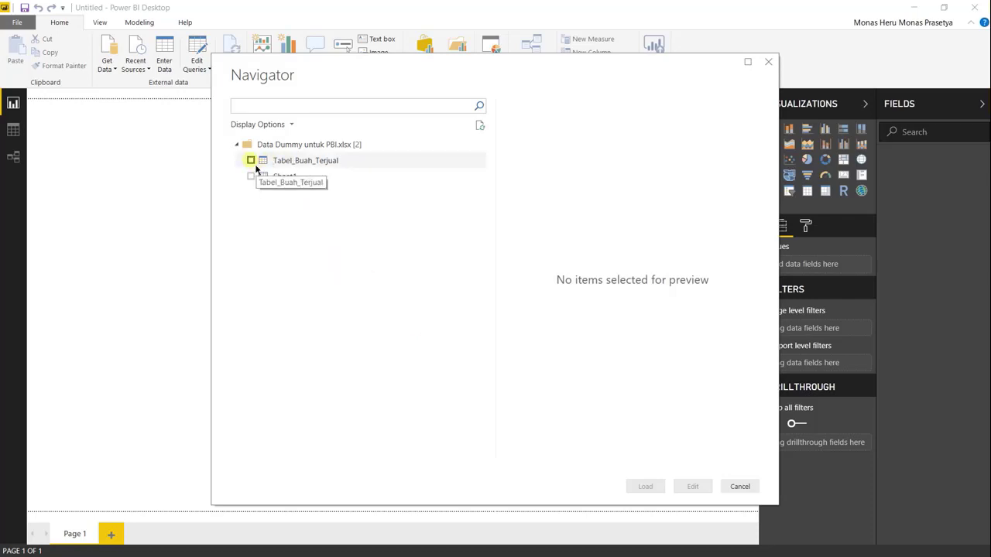
Select Tabel_Buah_Terjual in the Navigator and load it into the report.
click(251, 161)
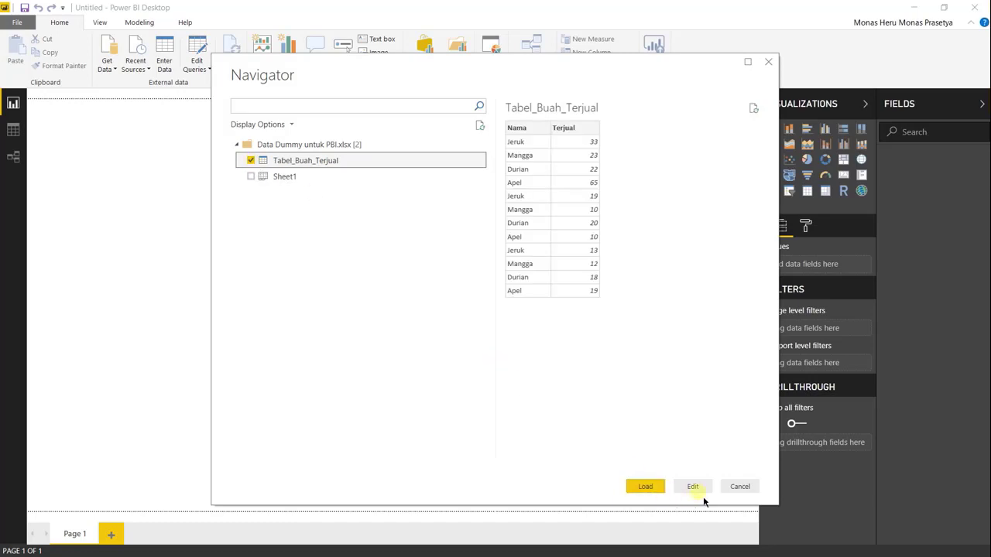
click(697, 487)
click(655, 489)
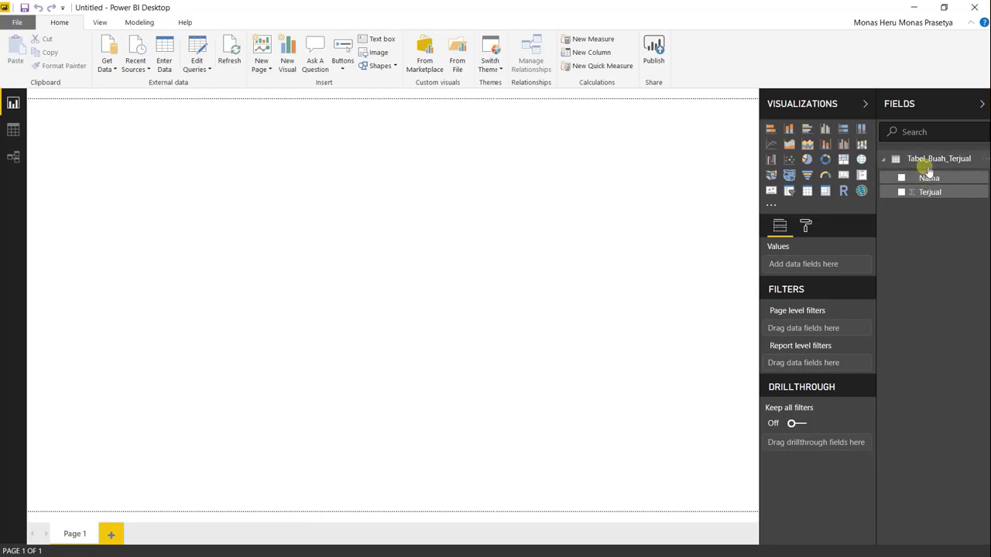
Switch to Data view to see Tabel_Buah_Terjual's 12 Nama and Terjual rows.
click(14, 131)
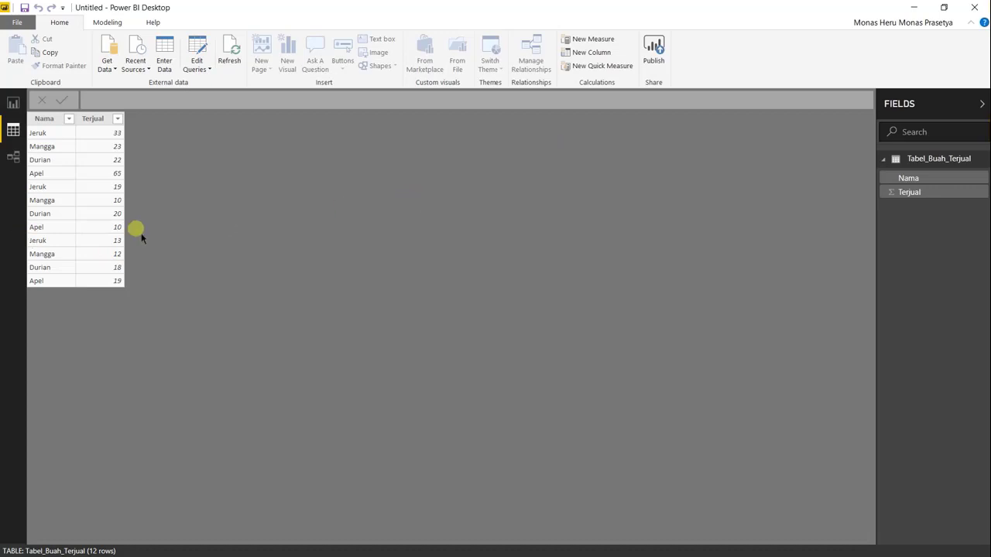
Minimise Power BI and open Data Dummy untuk PBI.xlsx from Documents in Excel.
click(918, 14)
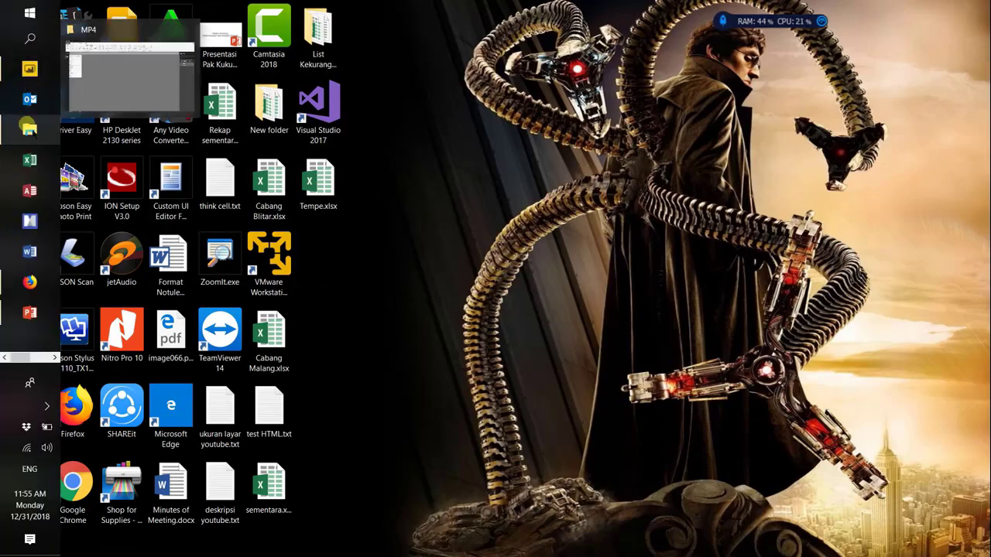
click(31, 128)
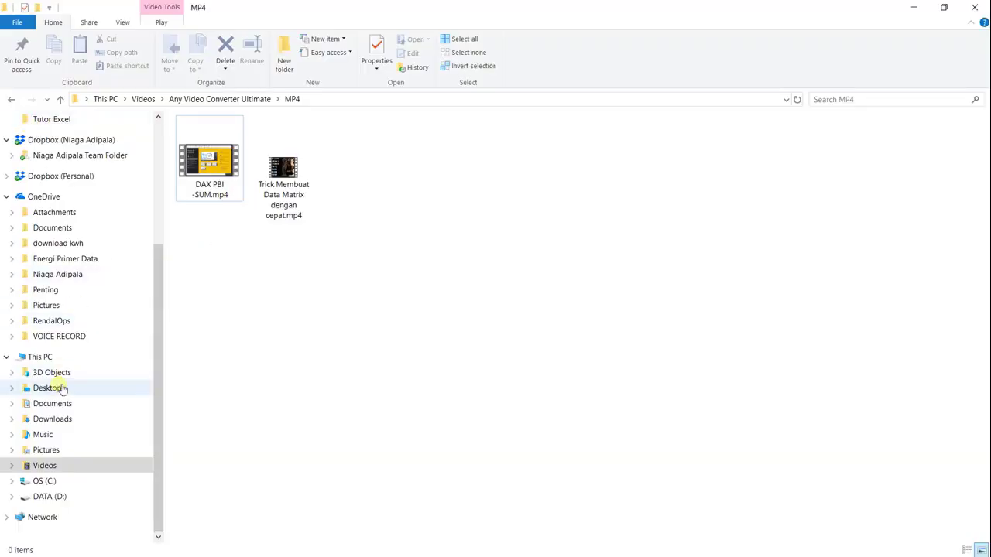
click(62, 403)
click(263, 141)
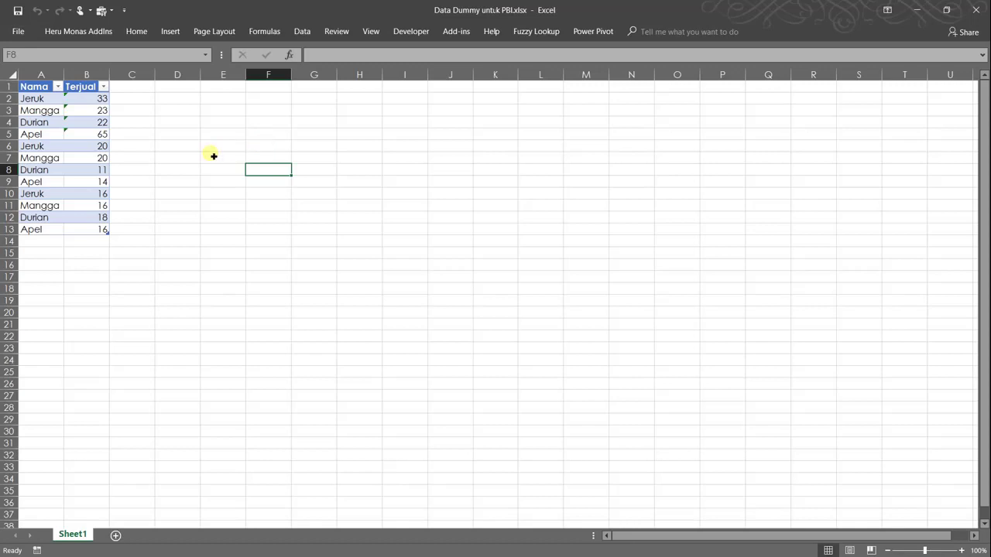
Place the Excel sheet beside Power BI's data view to compare values, then close Excel.
click(214, 156)
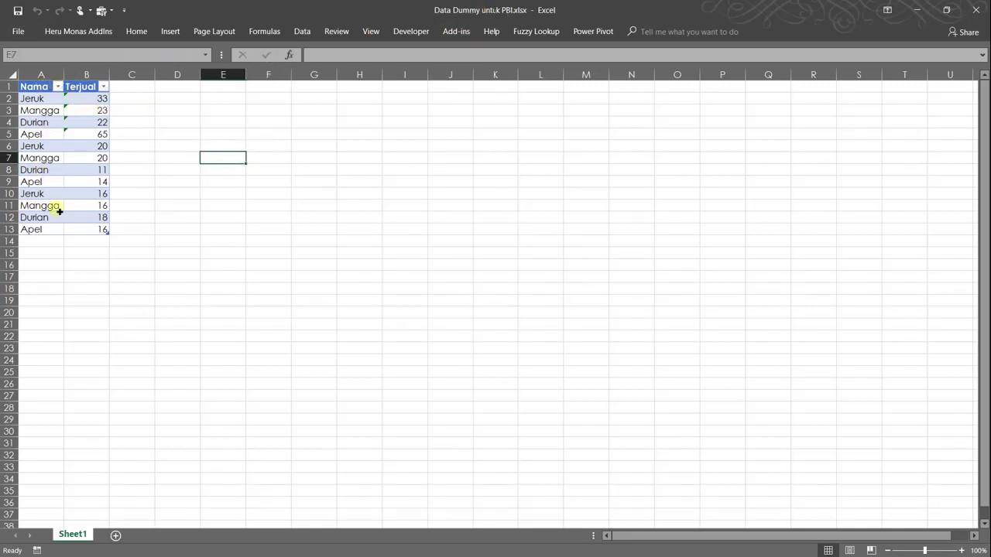
drag(158, 12, 448, 48)
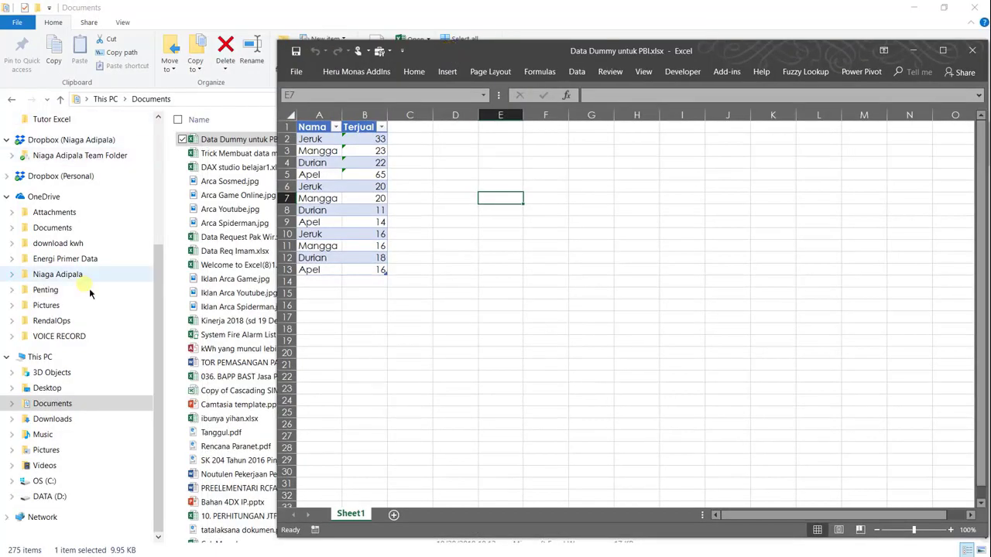
key(alt+Tab)
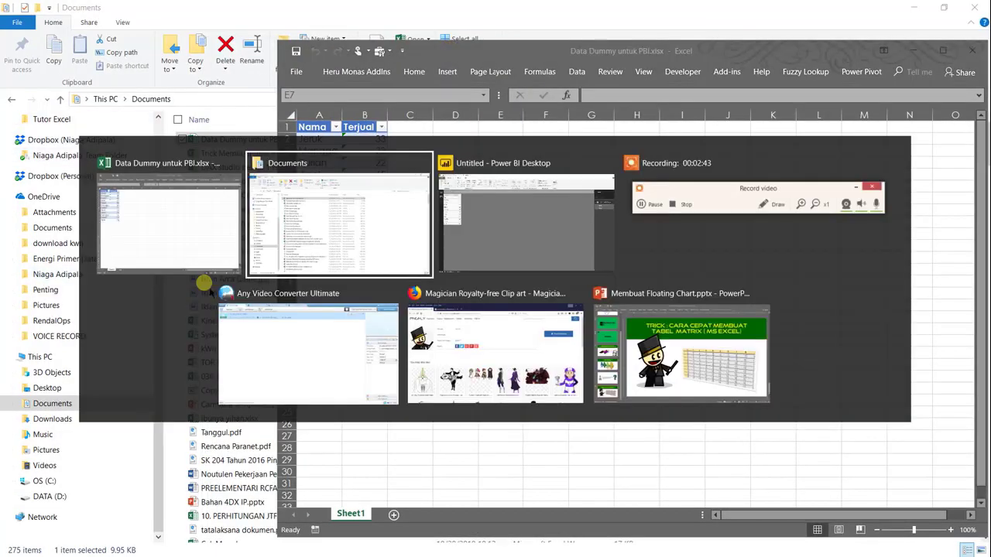
click(498, 245)
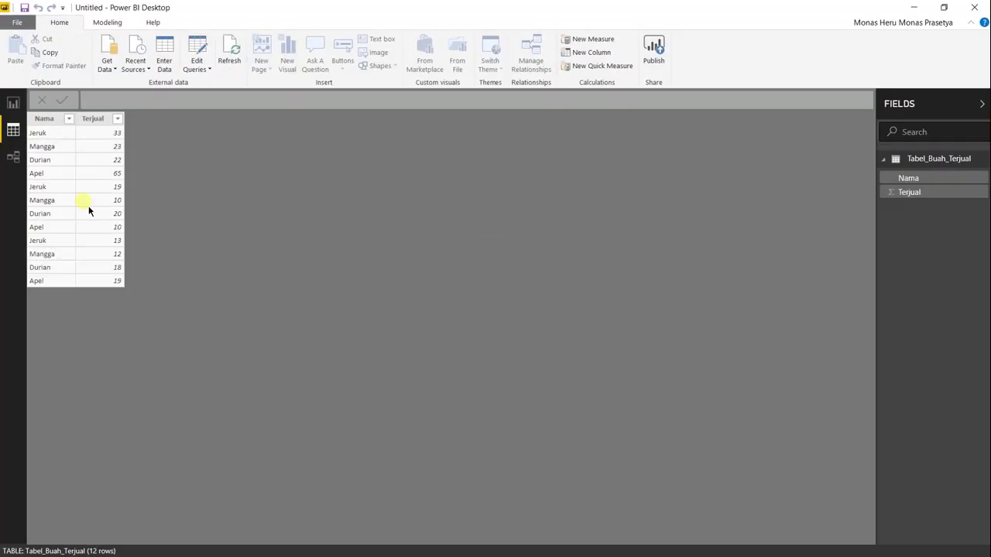
key(alt+Tab)
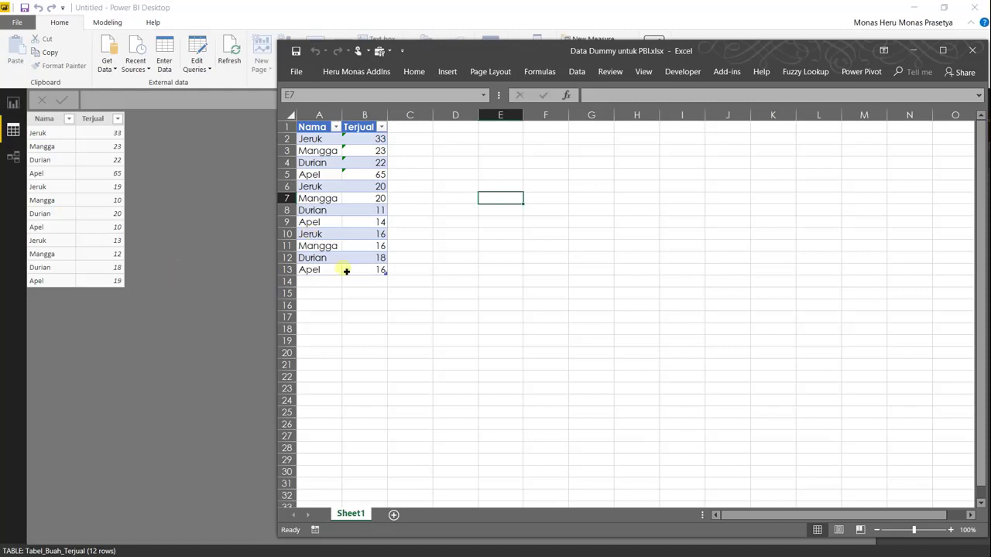
drag(530, 51, 402, 53)
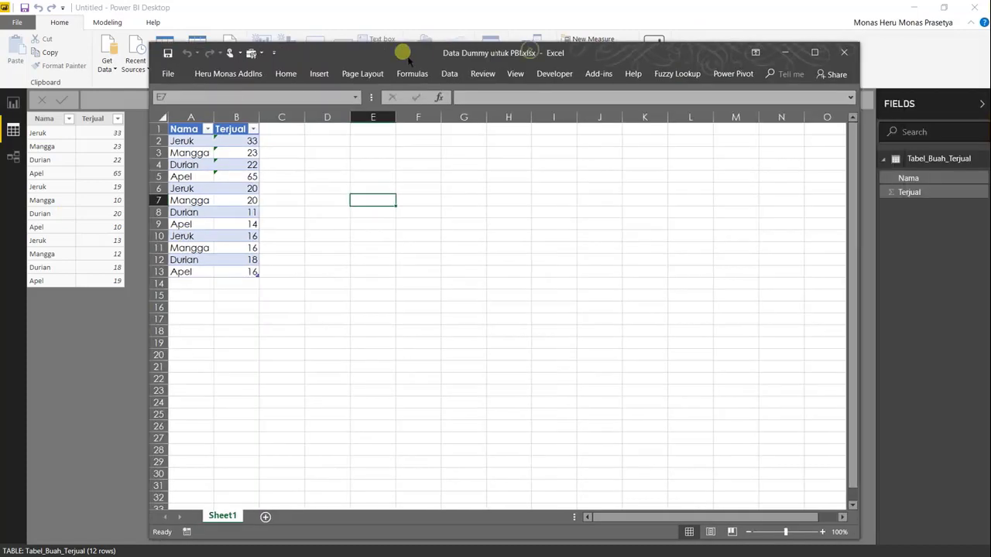
click(843, 53)
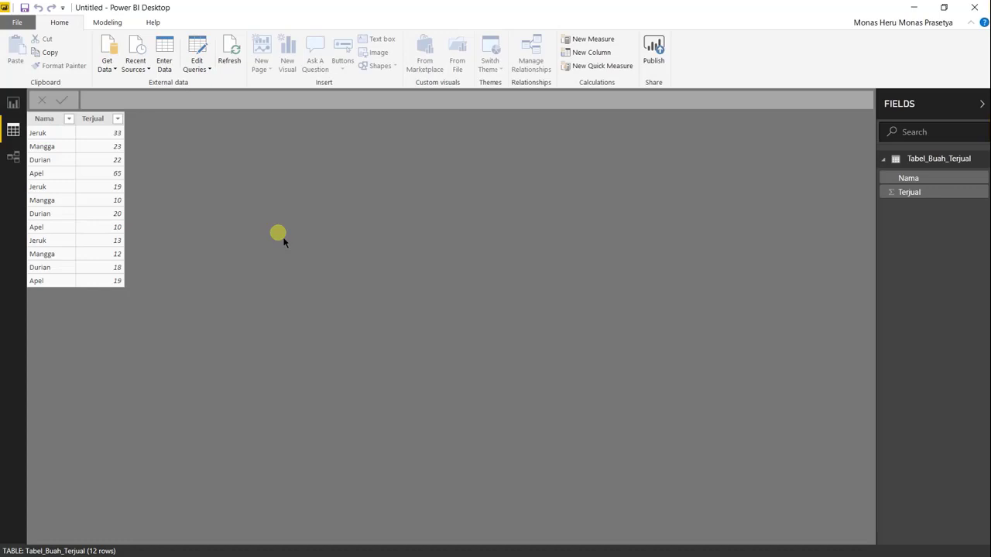
Collapse Tabel_Buah_Terjual in the Fields pane and bring up its context menu.
click(925, 165)
right_click(925, 166)
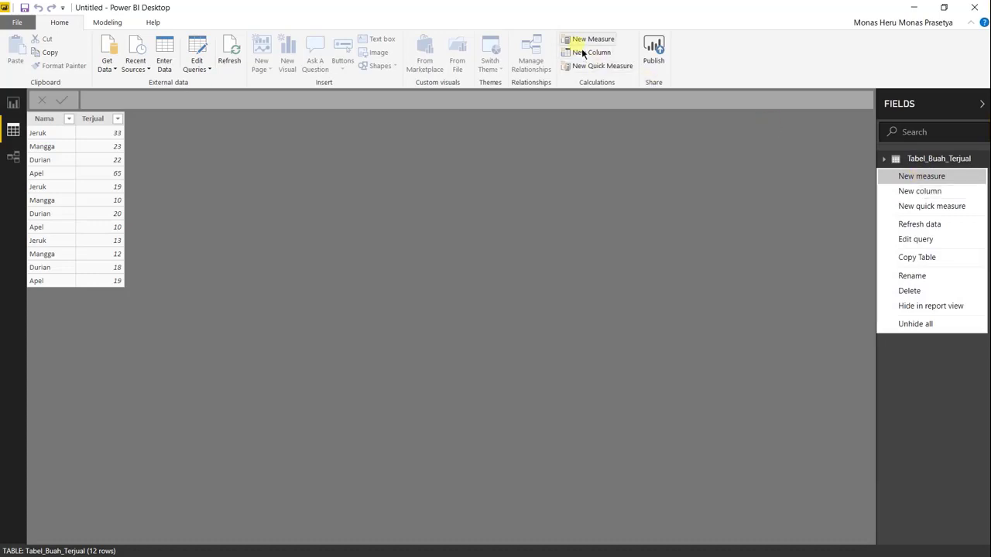
Add a new measure to Tabel_Buah_Terjual, renaming it 'Belajar Ambil Min' with formula starting MIN.
click(926, 161)
right_click(927, 161)
key(Escape)
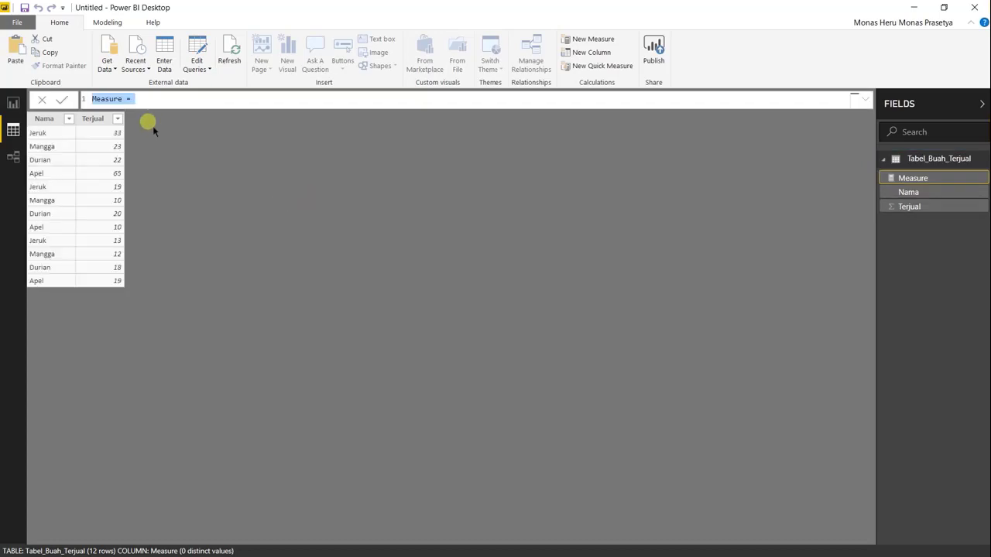
text(Belajar)
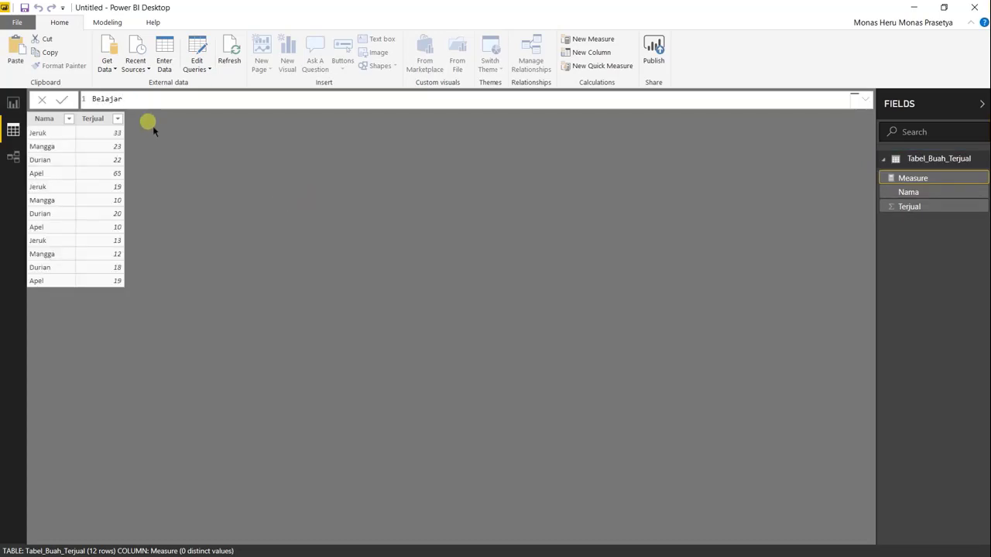
text( Am)
text(A)
text(mbil )
text(Min =)
text(MIN)
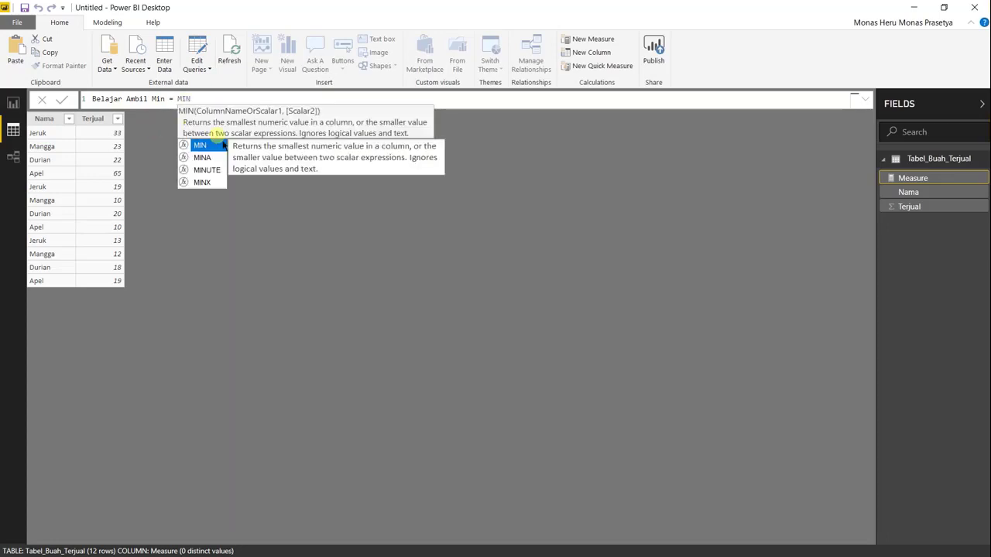
Complete and commit Belajar Ambil Min = MIN(Tabel_Buah_Terjual[Terjual]), then show the report canvas.
click(220, 144)
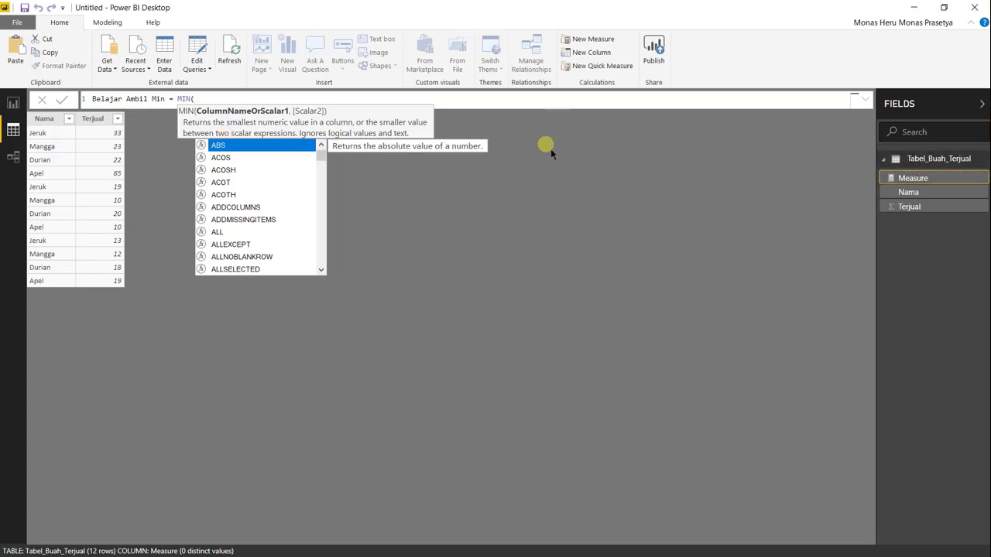
text(Ta)
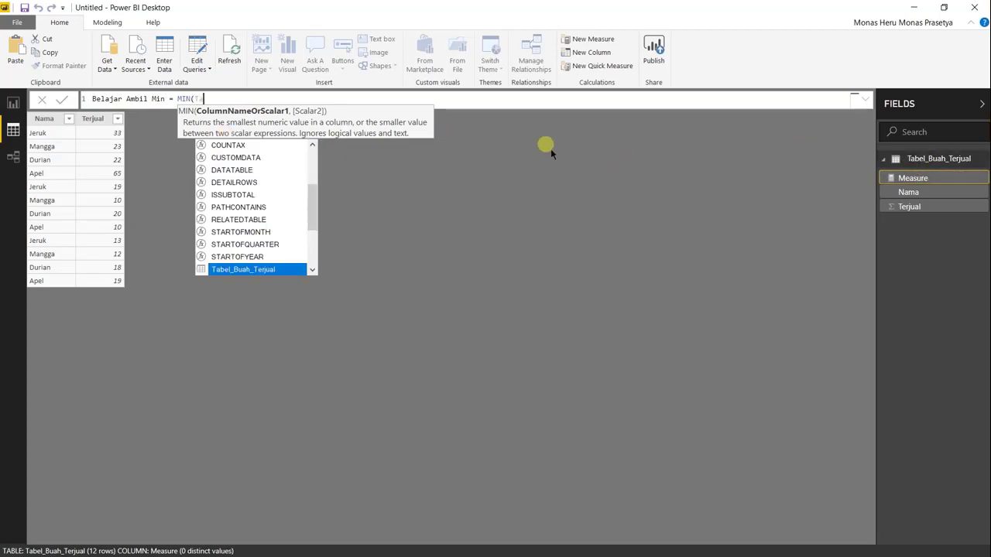
text(b)
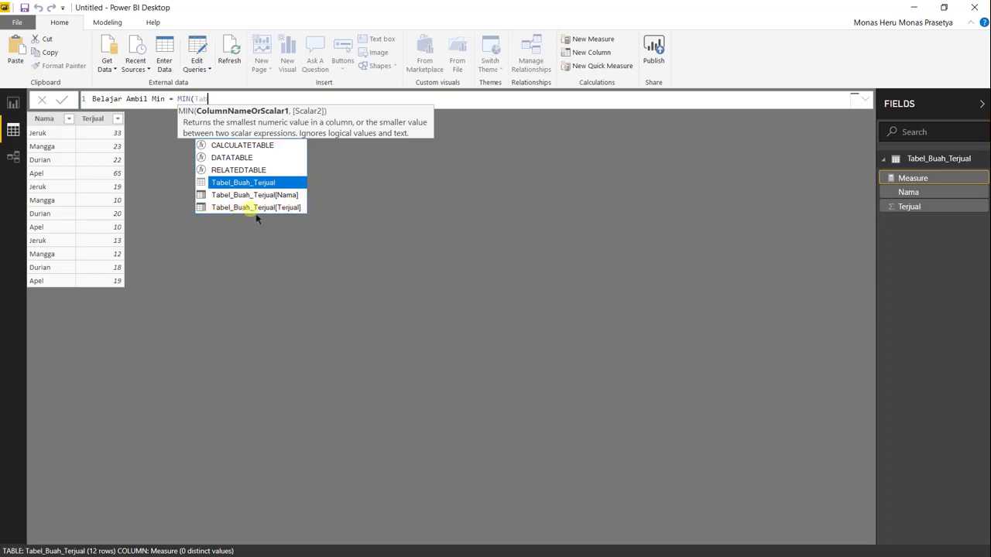
click(294, 207)
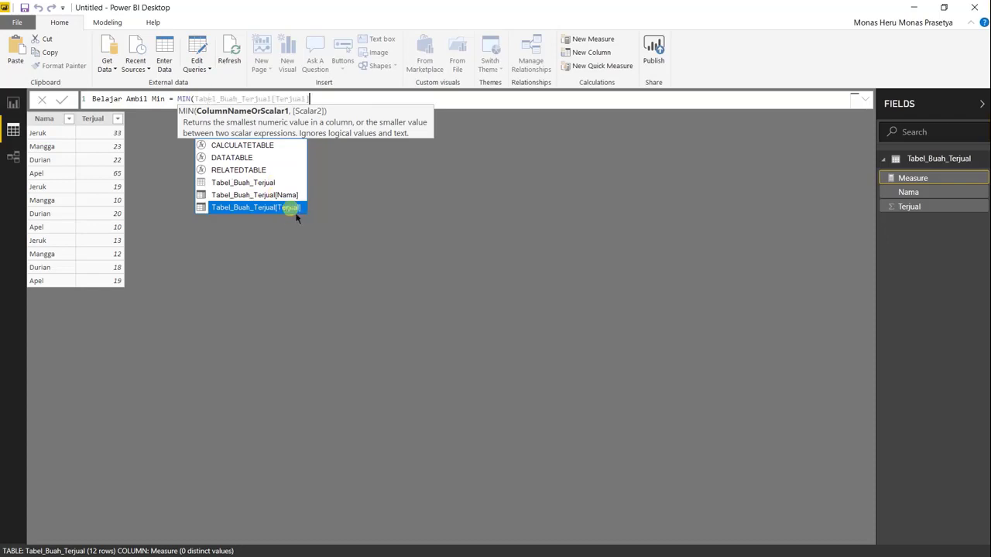
text()))
click(322, 121)
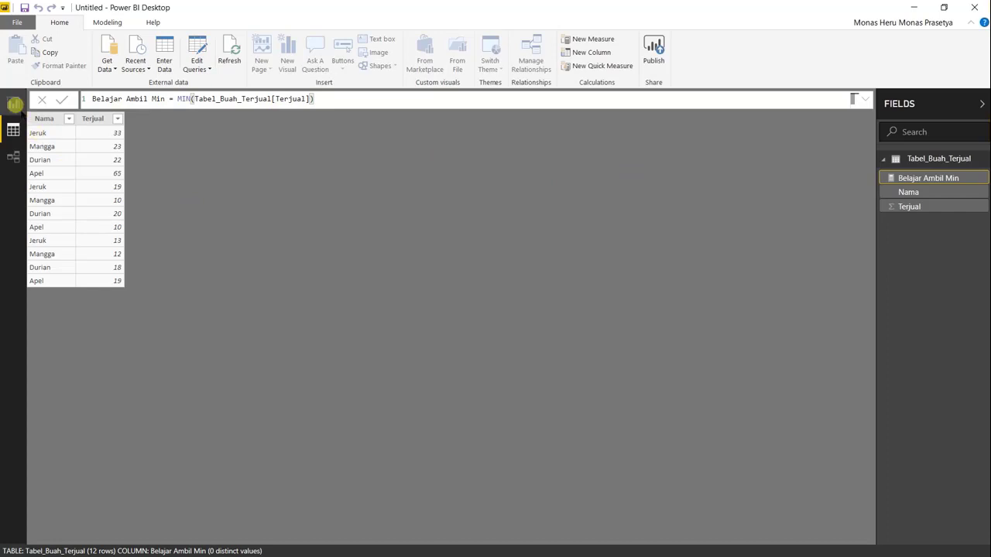
click(14, 103)
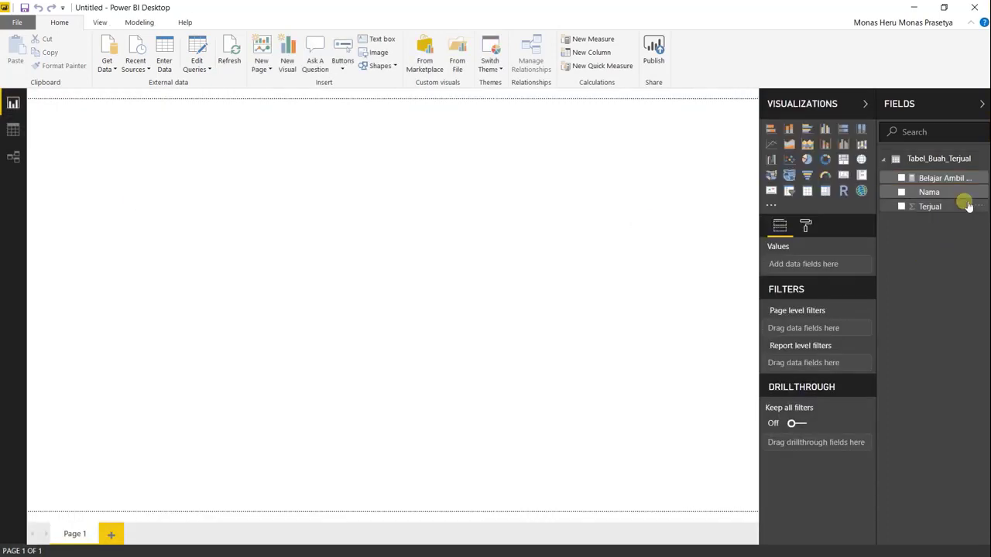
Drop Belajar Ambil Min onto the canvas and add Nama as the chart's axis.
drag(952, 178, 453, 248)
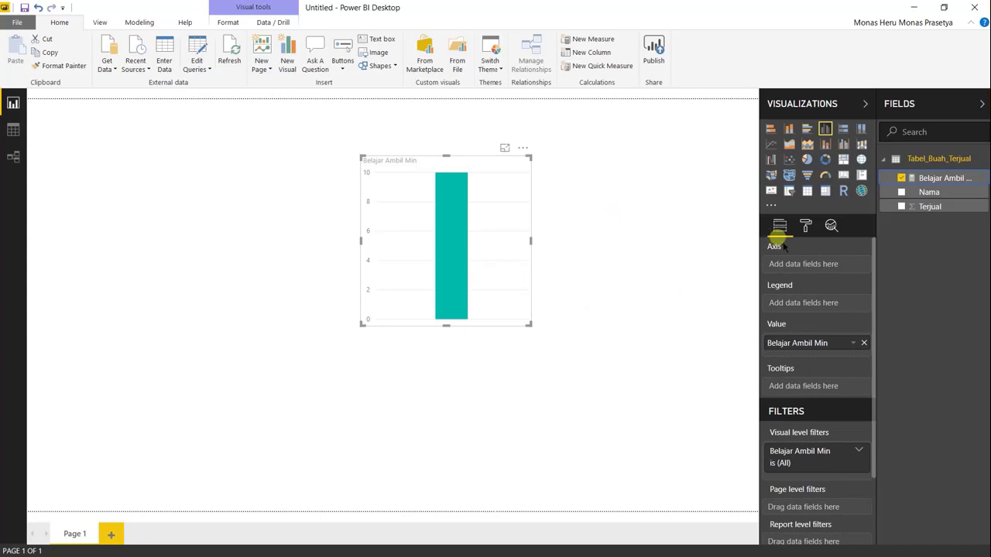
drag(936, 197, 424, 250)
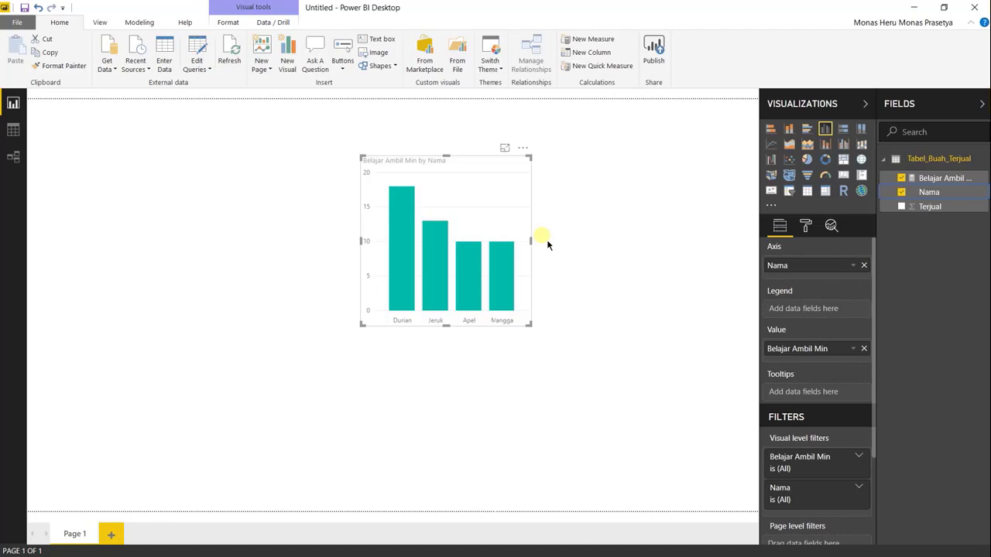
Change the visual to a table, then to a pie chart showing Durian at 35.29%.
click(808, 191)
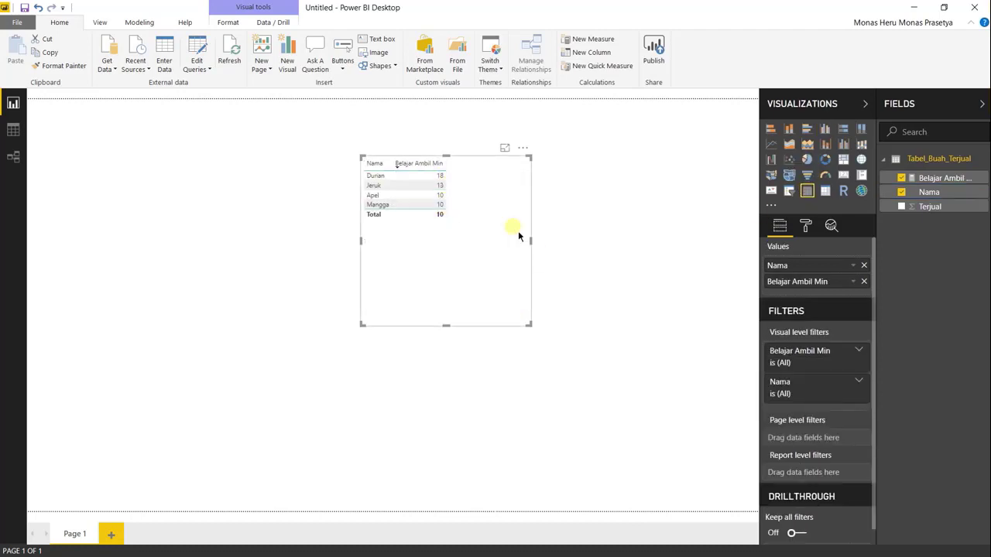
click(808, 160)
mouse_move(468, 244)
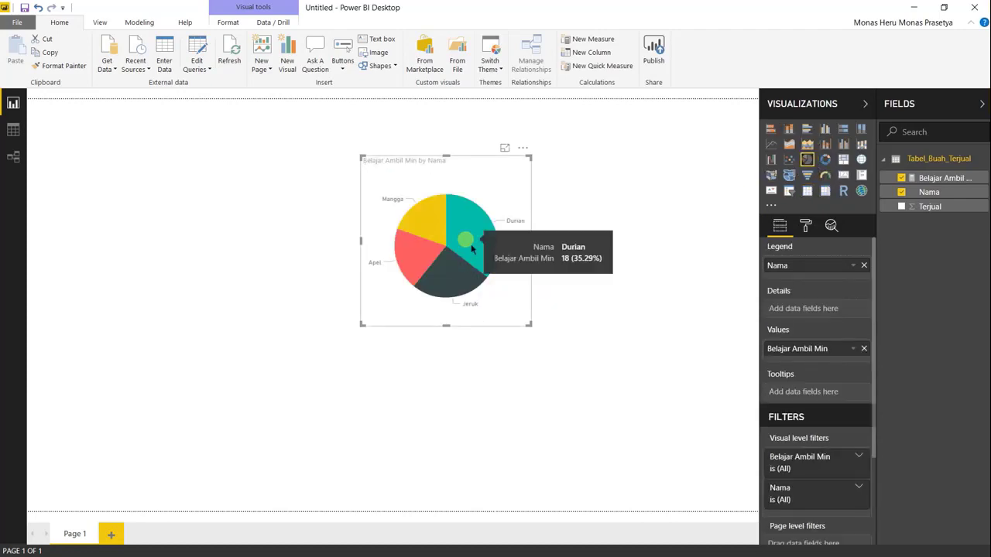